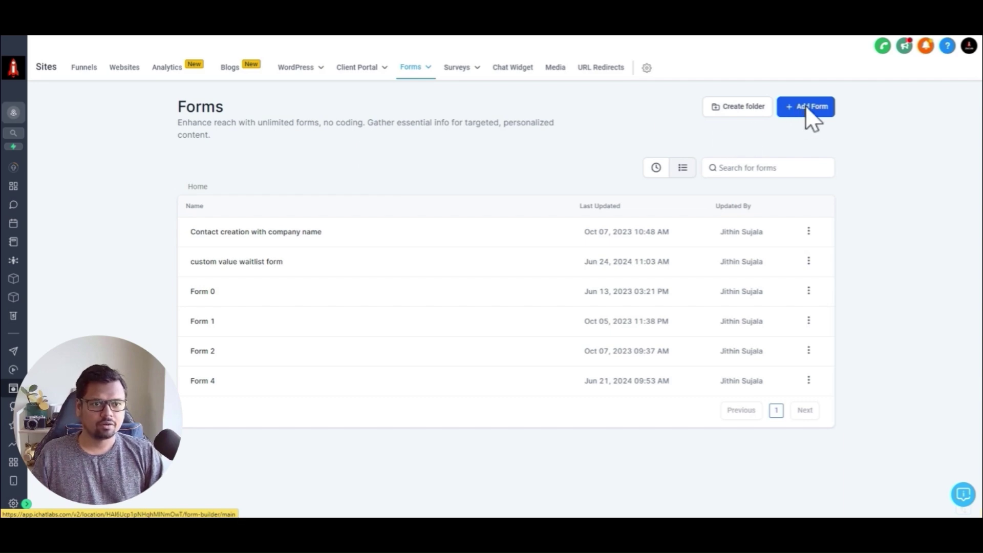
Step: Create a new form from scratch
left_click(809, 109)
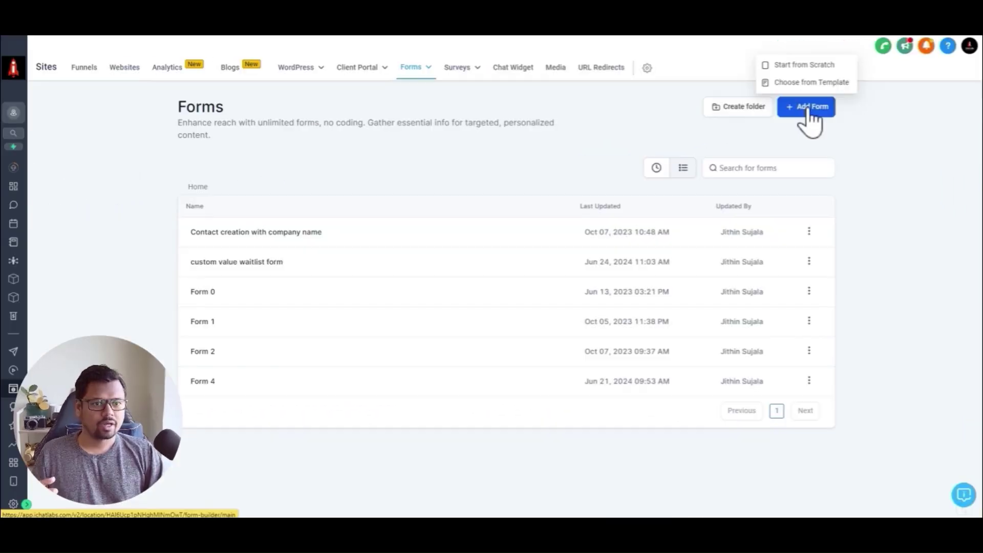
left_click(819, 65)
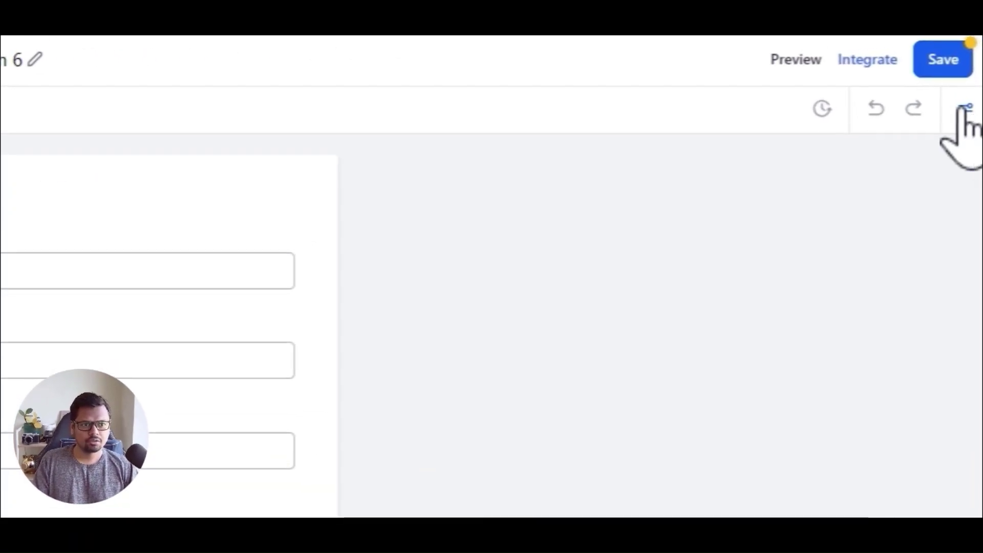
Step: Try the single-line layout in the form's style settings, and settle on the Two Column form type
left_click(964, 108)
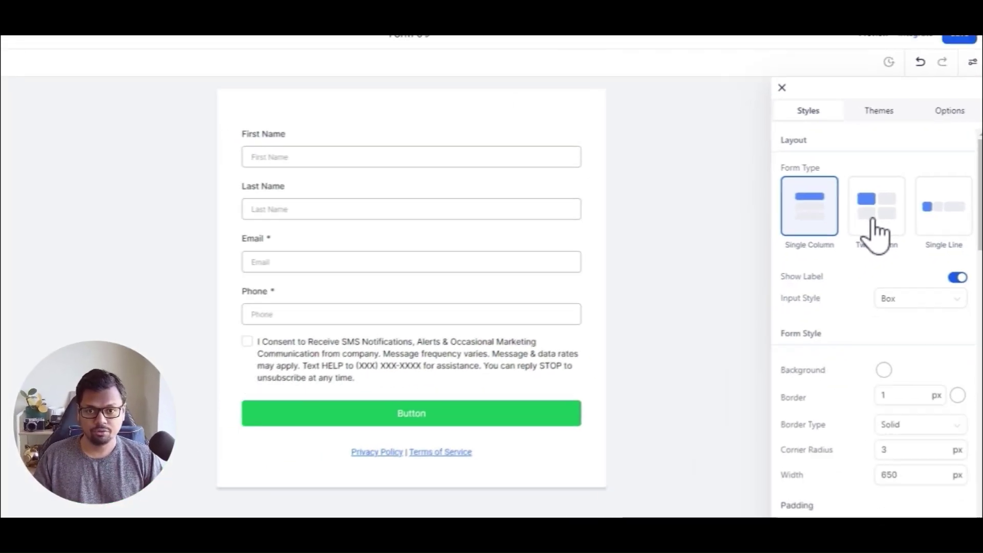
left_click(892, 215)
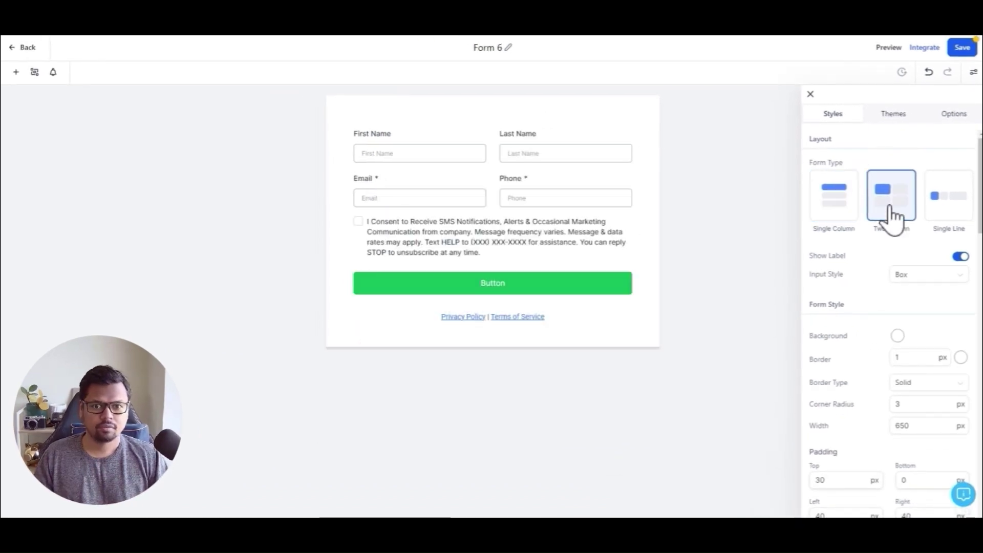
left_click(954, 218)
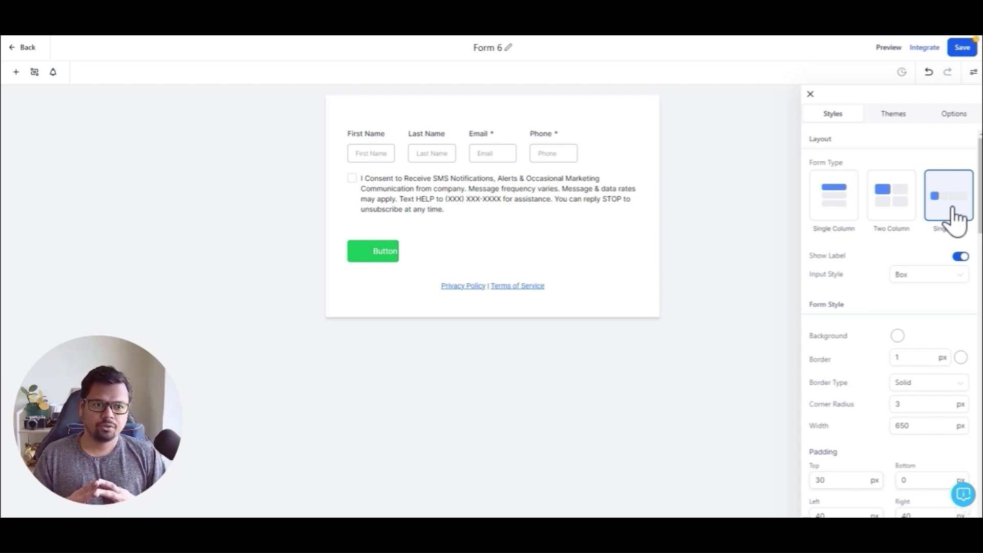
left_click(878, 205)
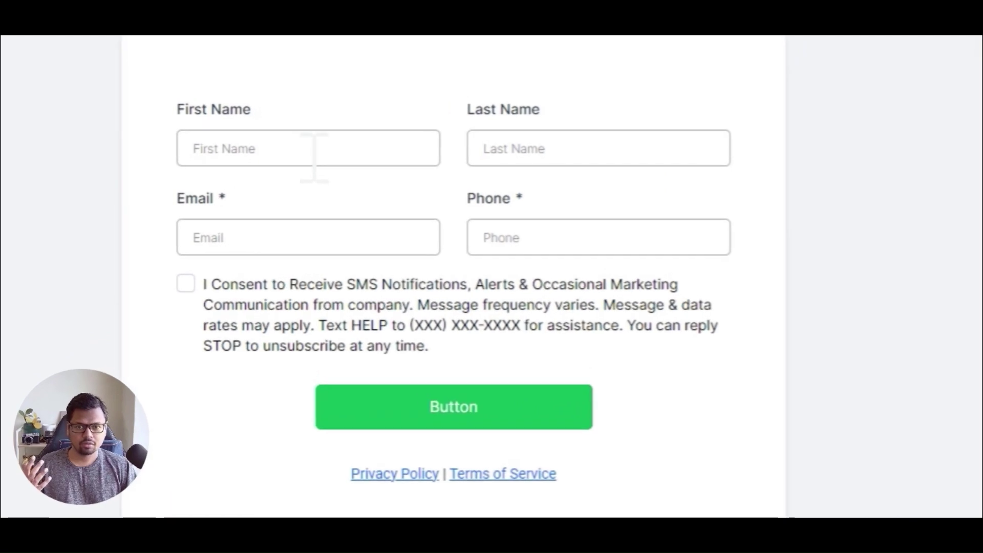
Step: Set the First Name field's width to 100%
left_click(423, 157)
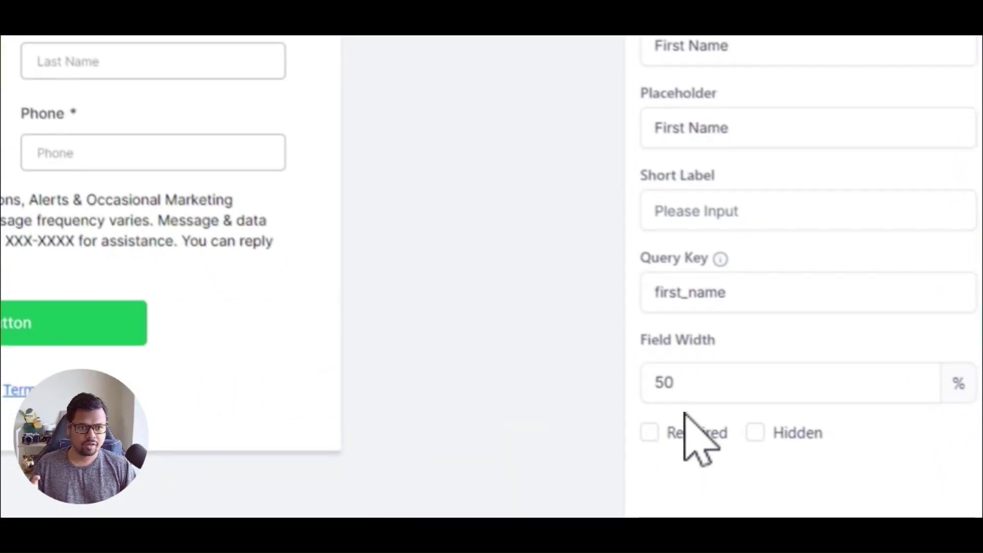
left_click(689, 366)
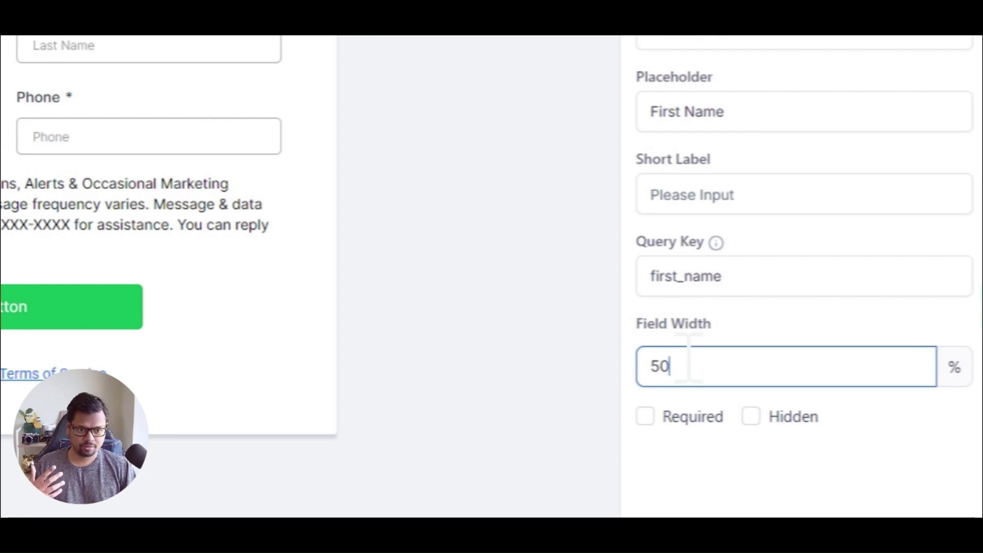
key("Left")
key("BackSpace")
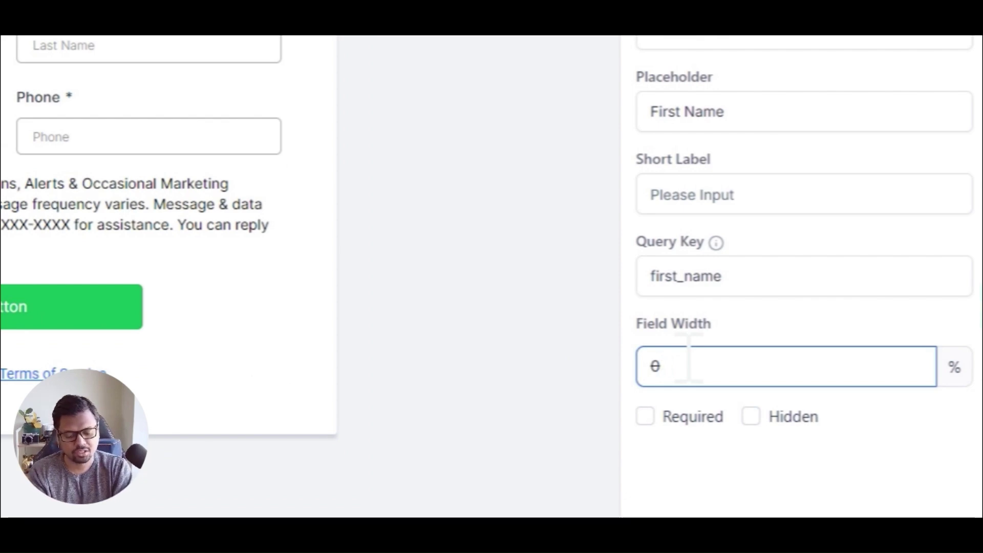
type("100")
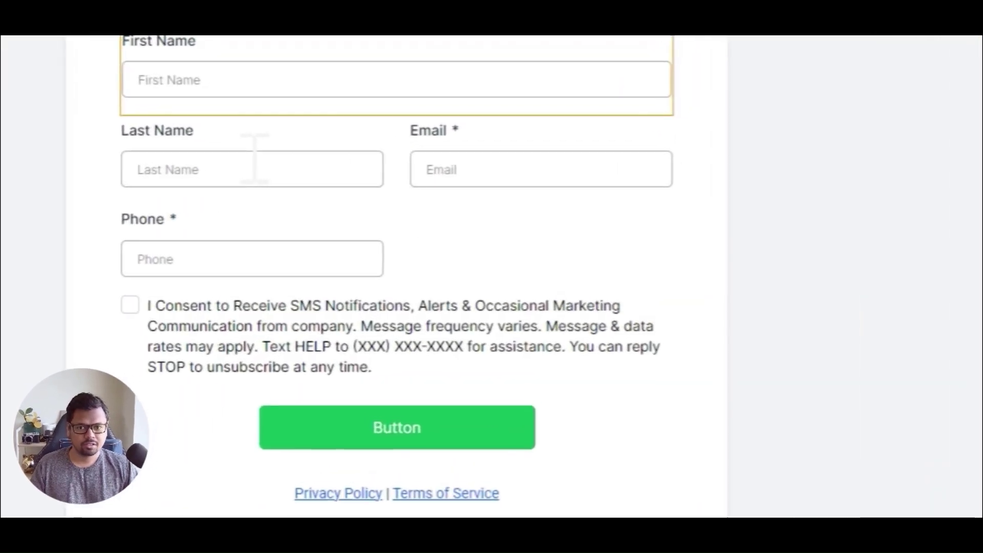
Step: Set the Last Name field's width to 100%
left_click(421, 195)
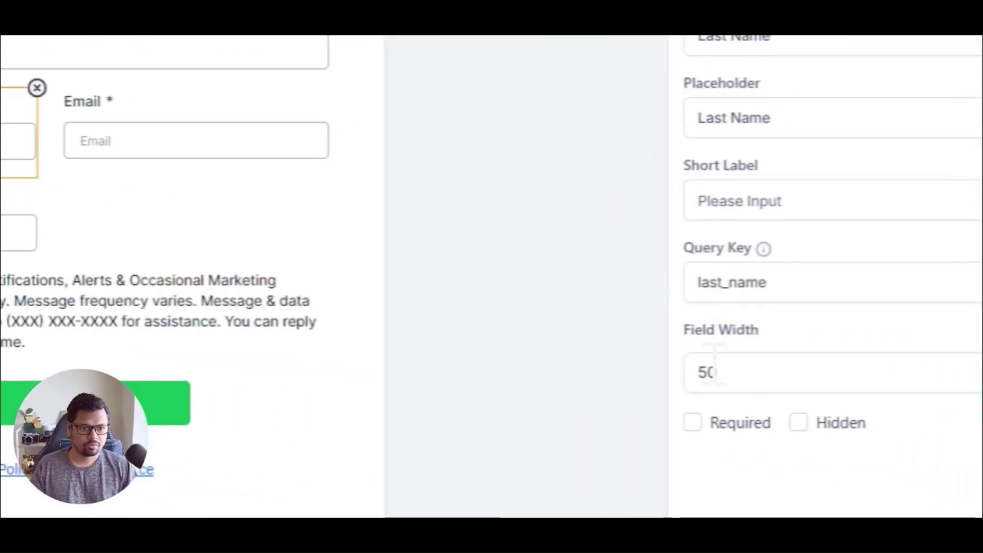
left_click(706, 373)
key("BackSpace")
type("100")
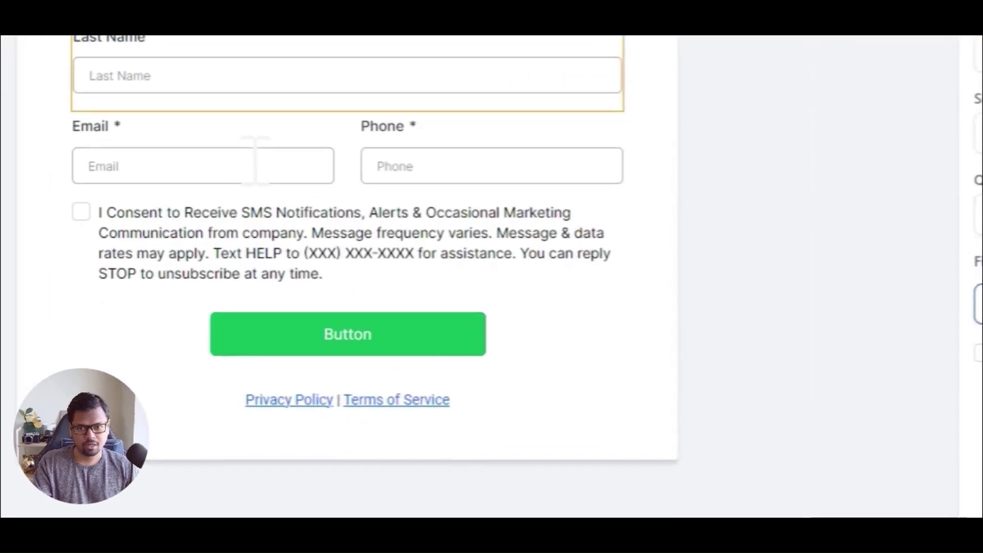
Step: Set the Email field's width to 70%
left_click(447, 243)
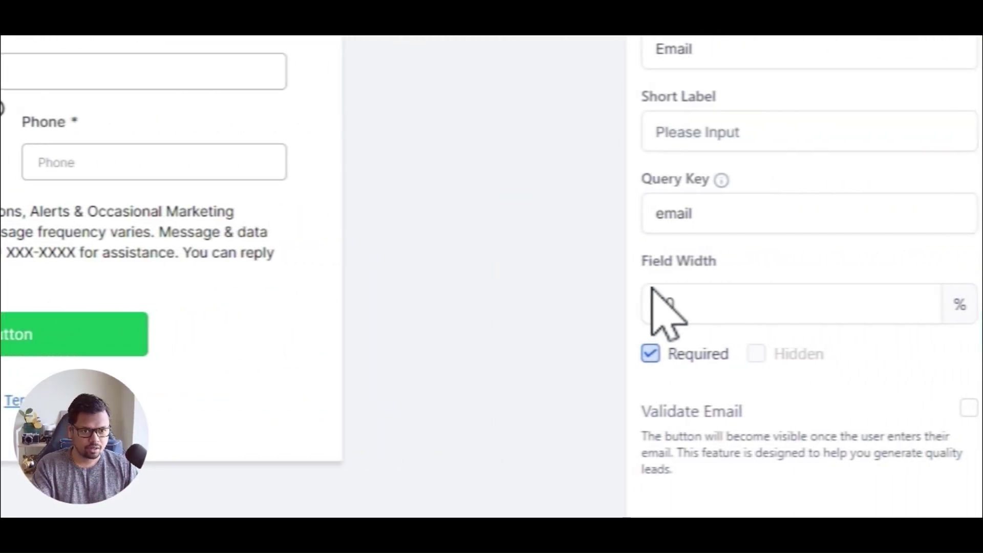
left_click(663, 303)
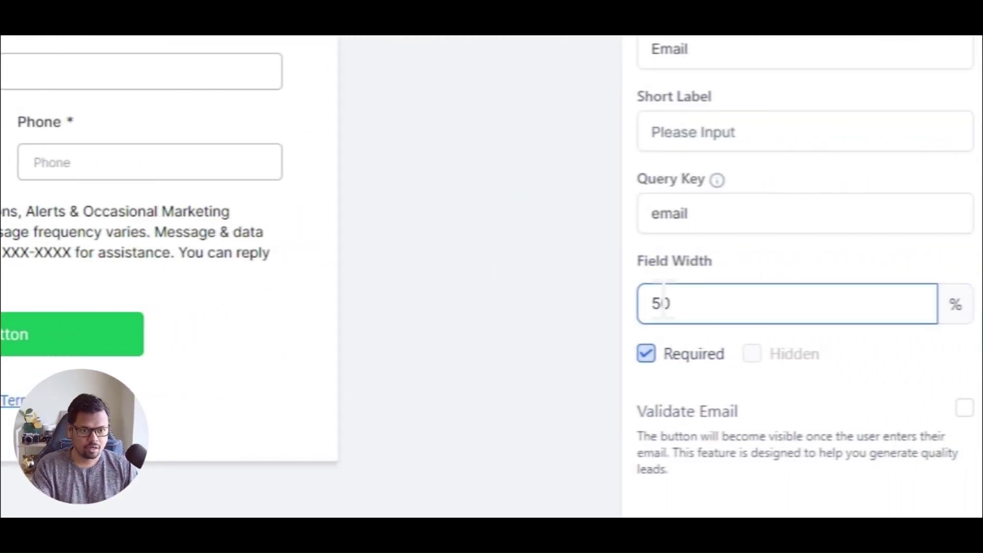
key("BackSpace")
type("7")
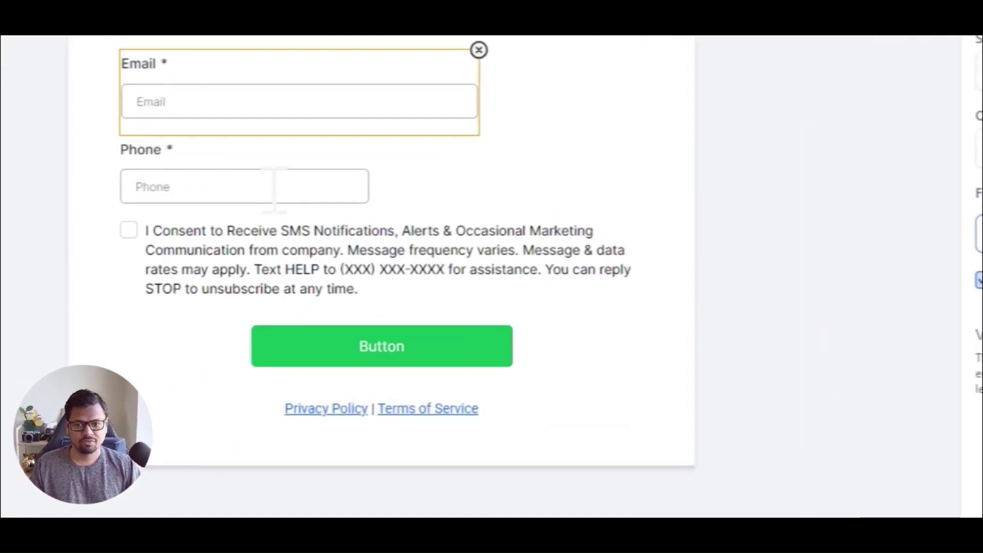
Step: Set the Phone field's width to 30% so that it shares a row with Email
left_click(435, 289)
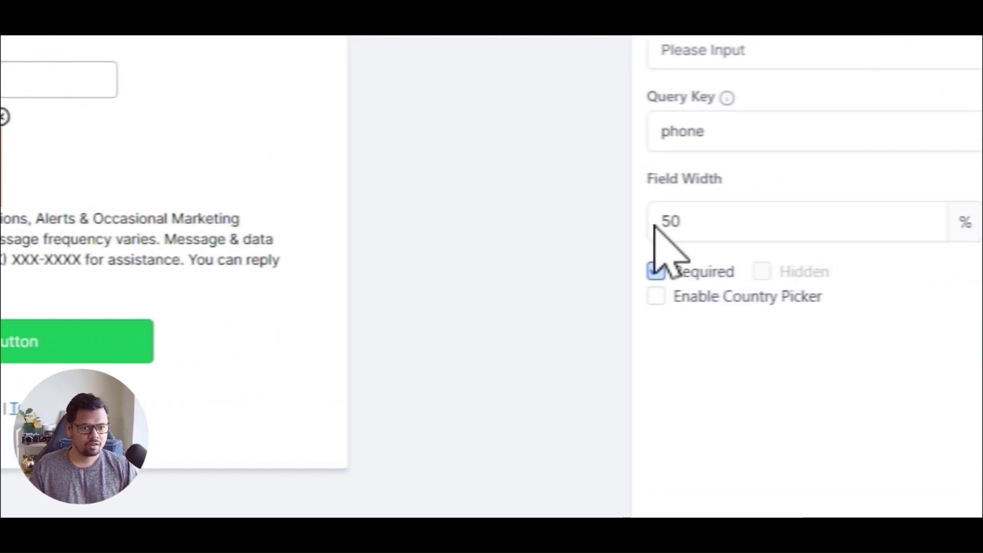
left_click(819, 314)
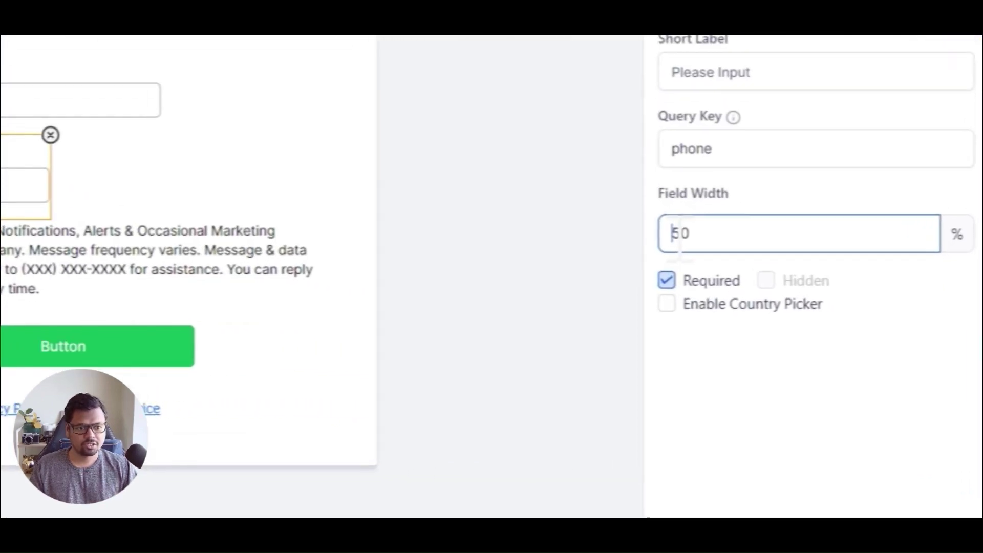
key("BackSpace")
type("3")
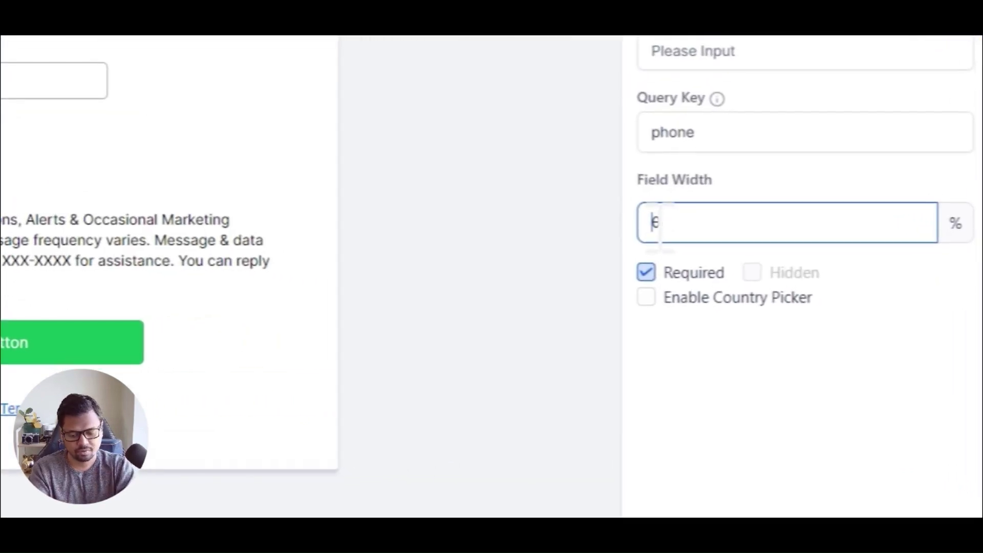
left_click(749, 393)
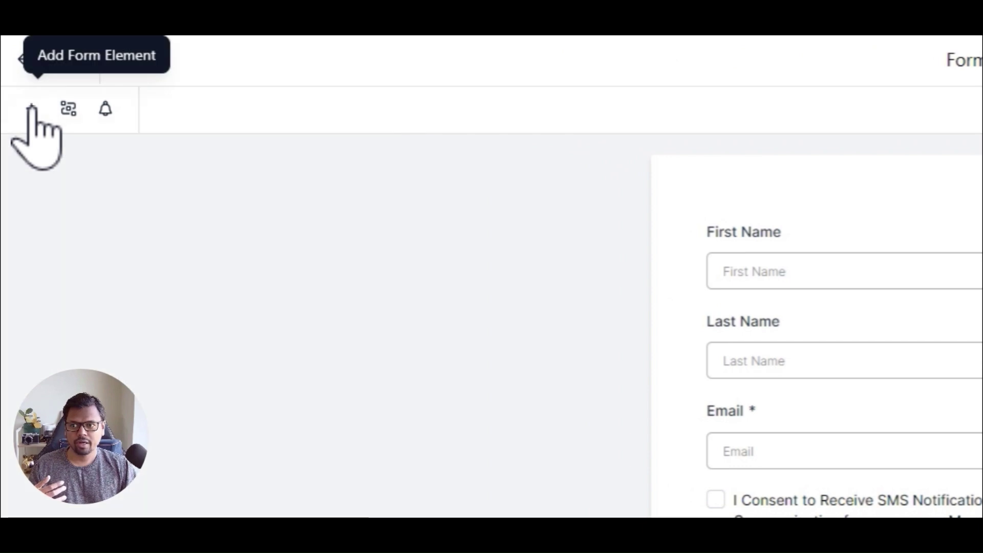
Step: Add a Date of birth element to the form between the Email field and the consent checkbox
left_click(32, 110)
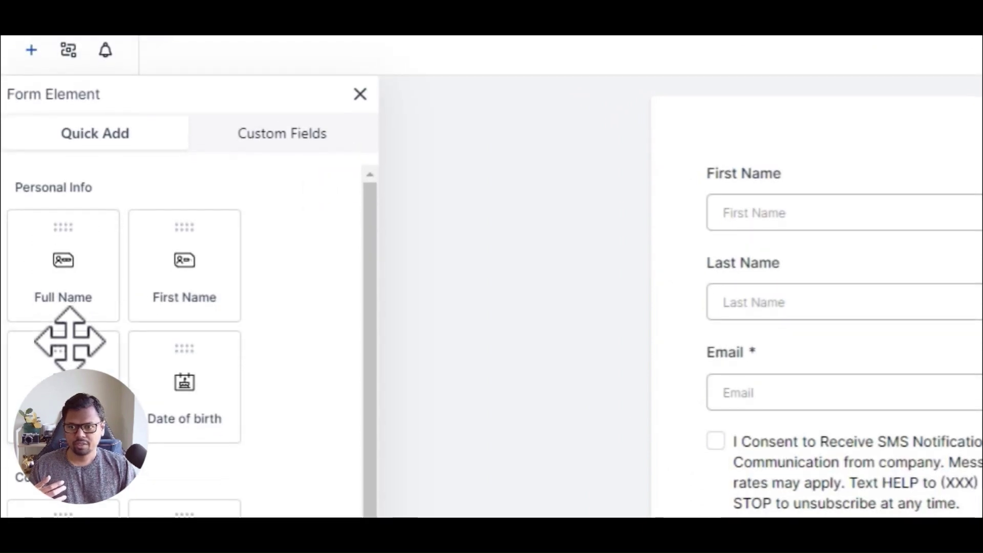
scroll(198, 418, "down", 2)
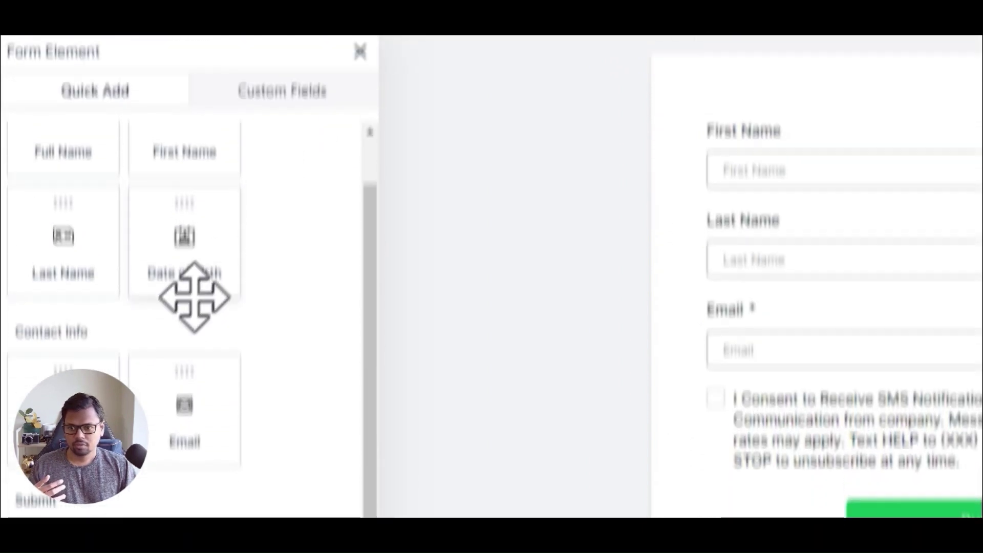
left_click_drag(191, 344, 762, 500)
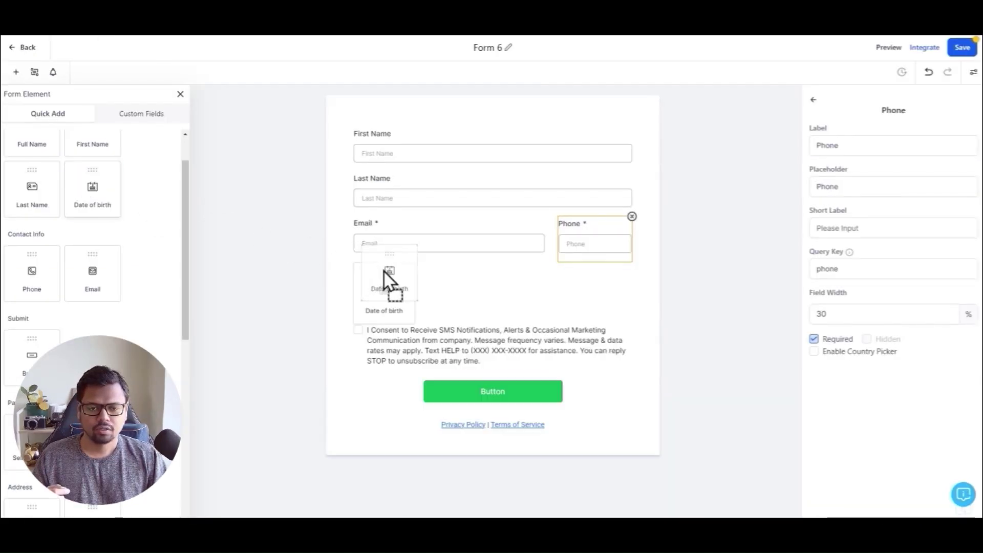
left_click_drag(386, 271, 387, 276)
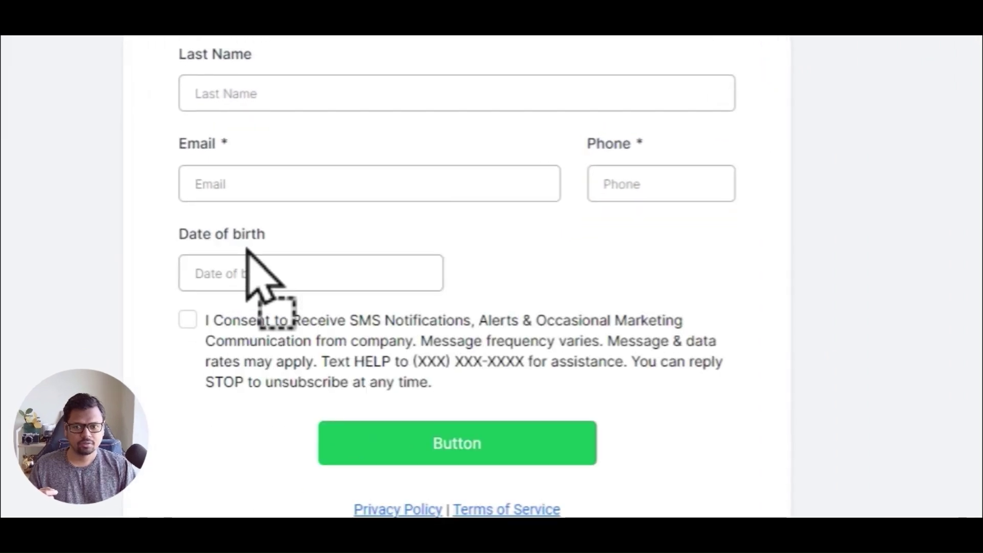
left_click_drag(246, 250, 261, 269)
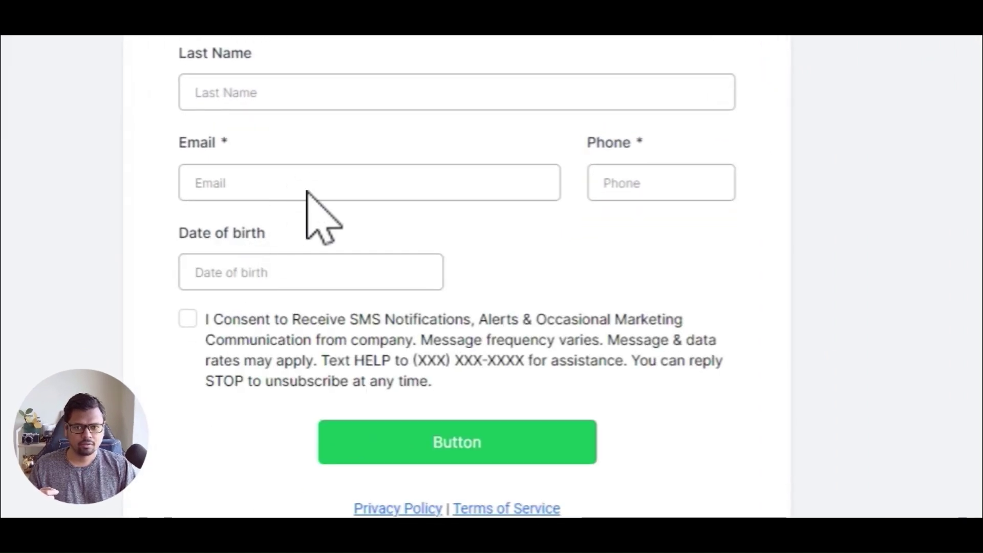
Step: Reduce the Email field's width to 30%
left_click(321, 175)
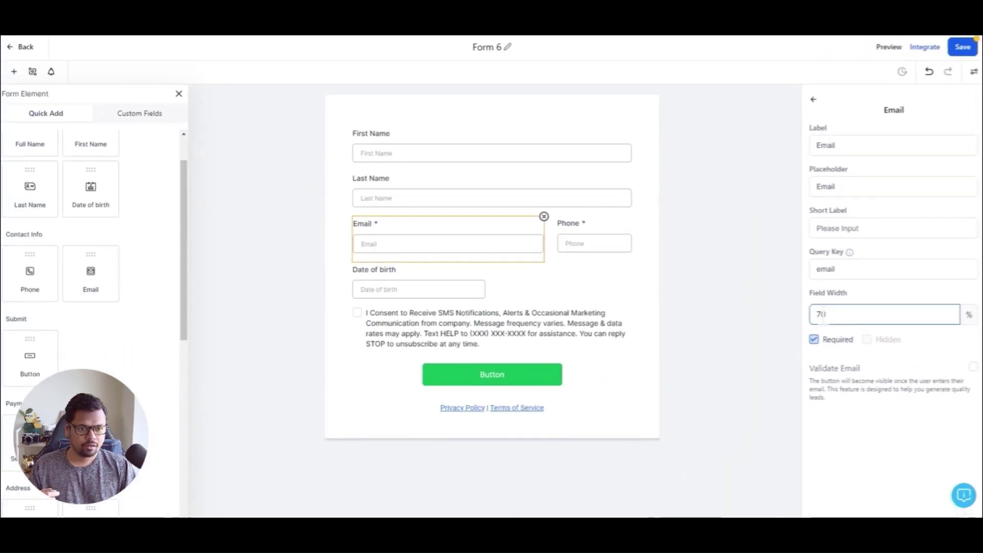
left_click_drag(793, 316, 785, 317)
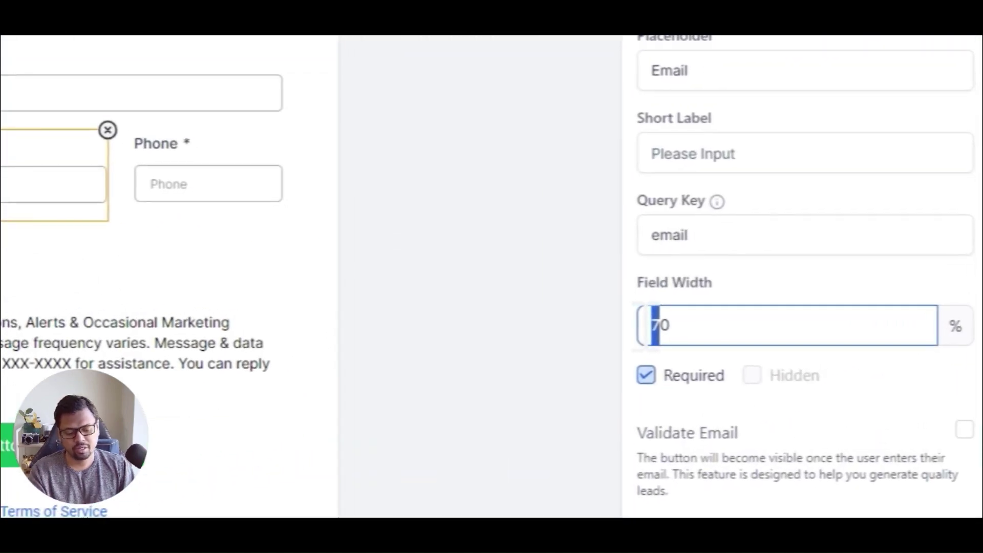
type("3")
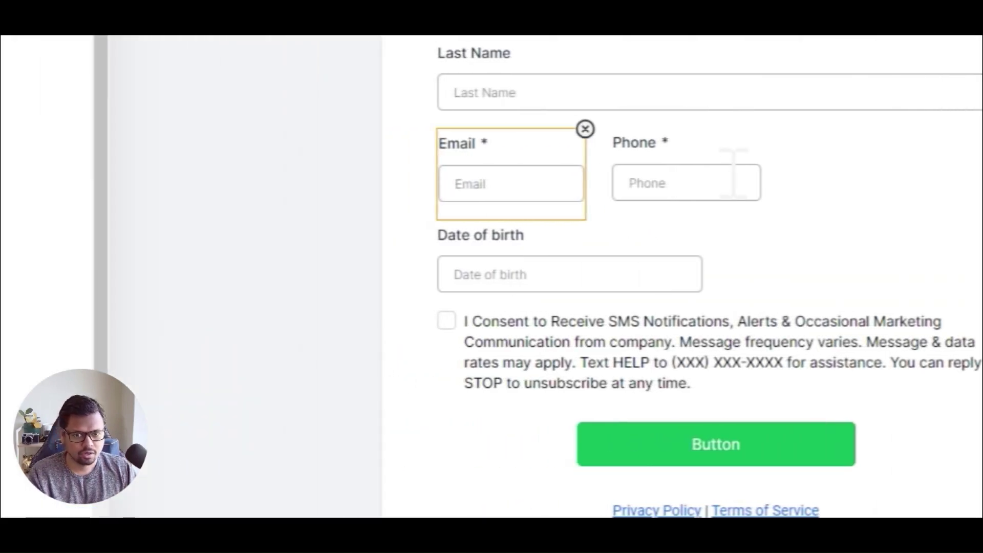
Step: Set the Date of birth field's width to 30% so that it fits on the row with Email and Phone
left_click(734, 174)
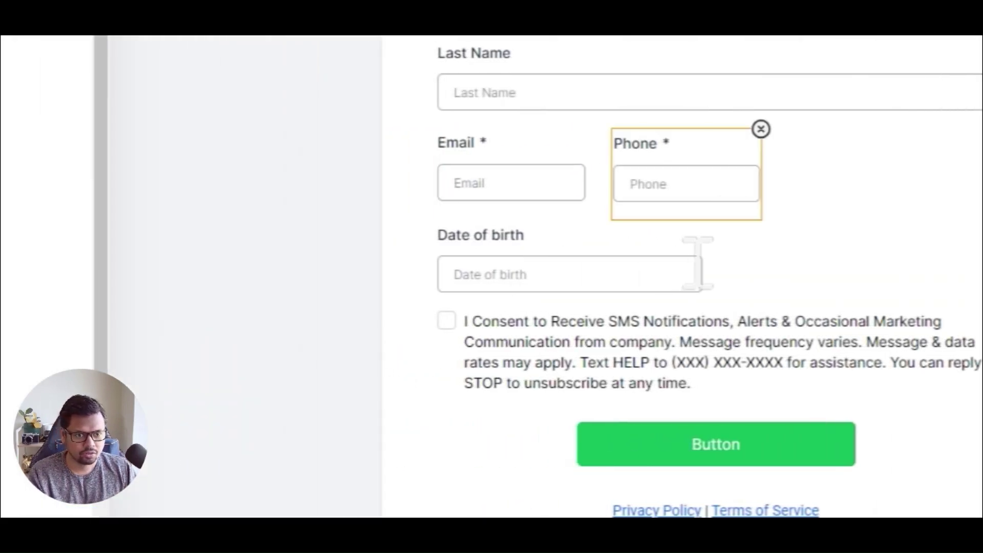
left_click(658, 274)
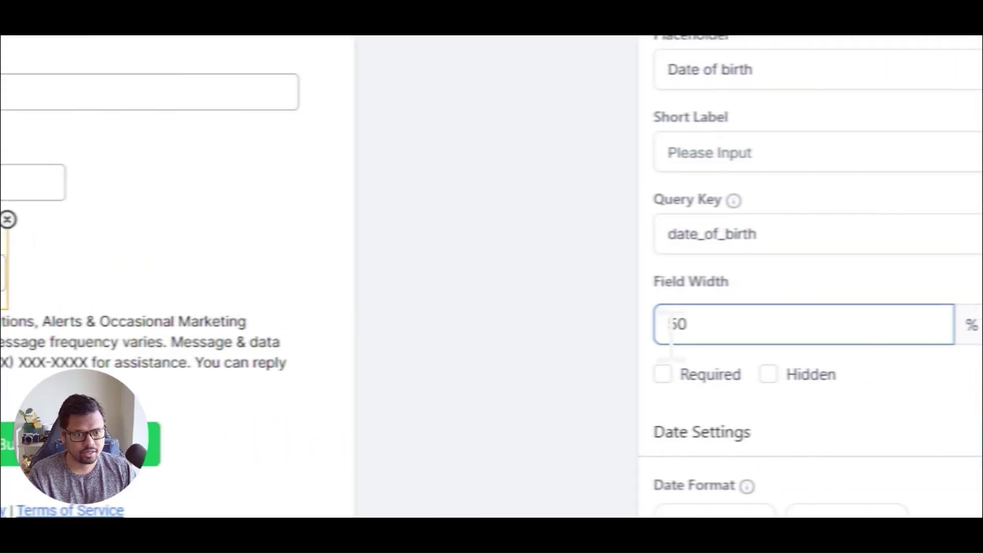
left_click_drag(677, 324, 669, 324)
type("3")
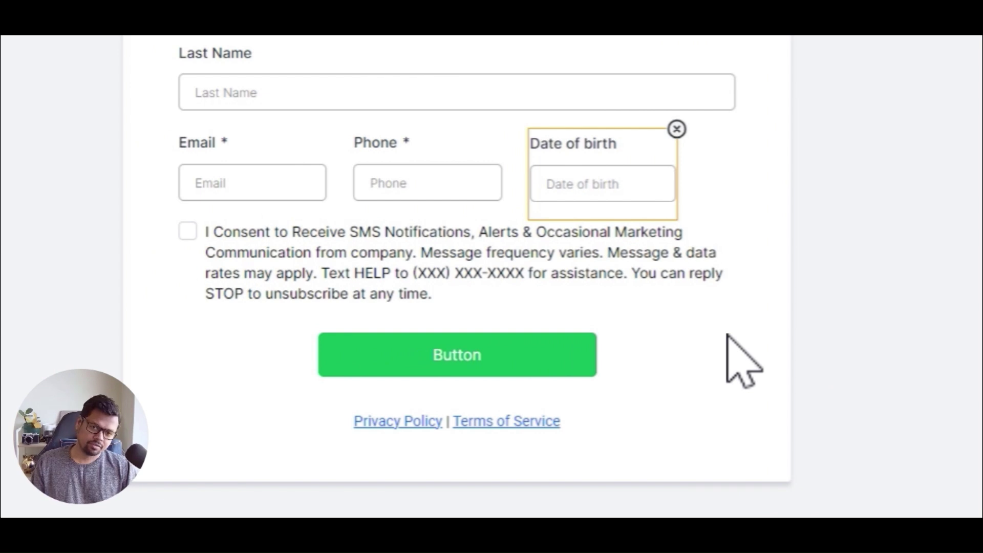
left_click(728, 336)
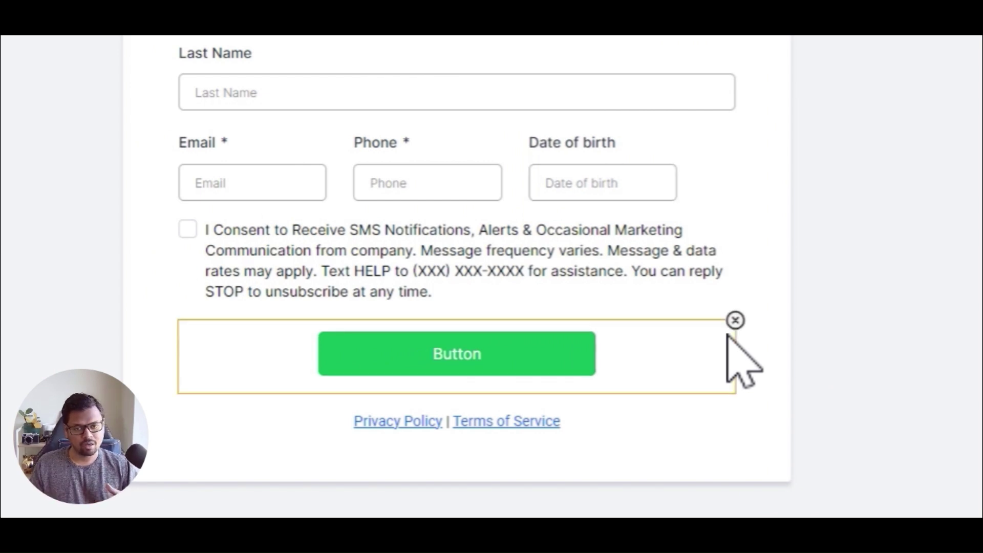